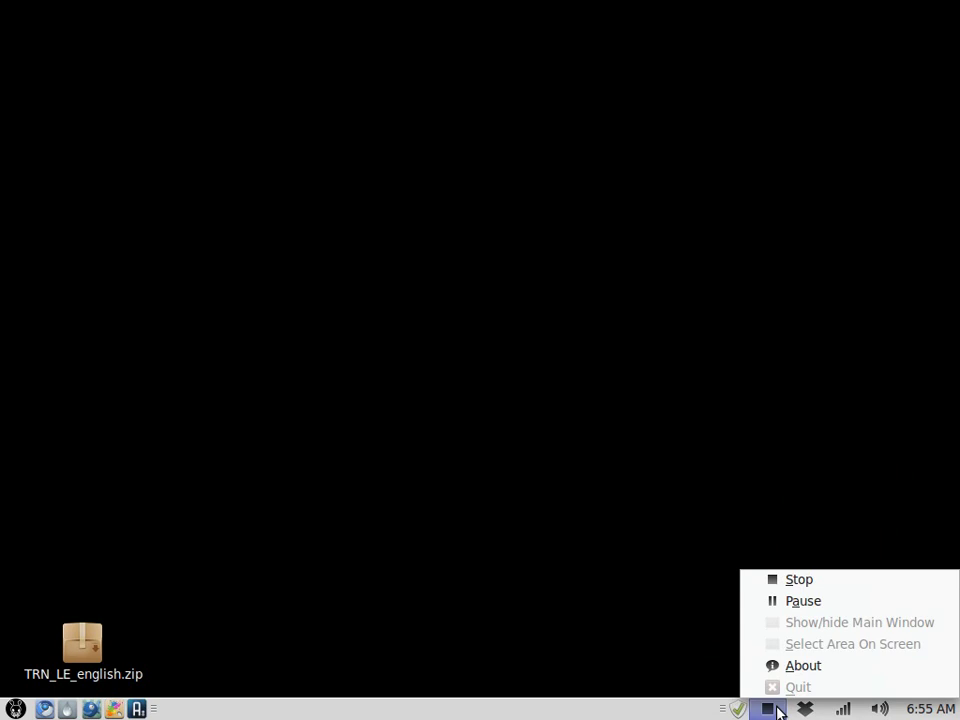
pyautogui.click(805, 709)
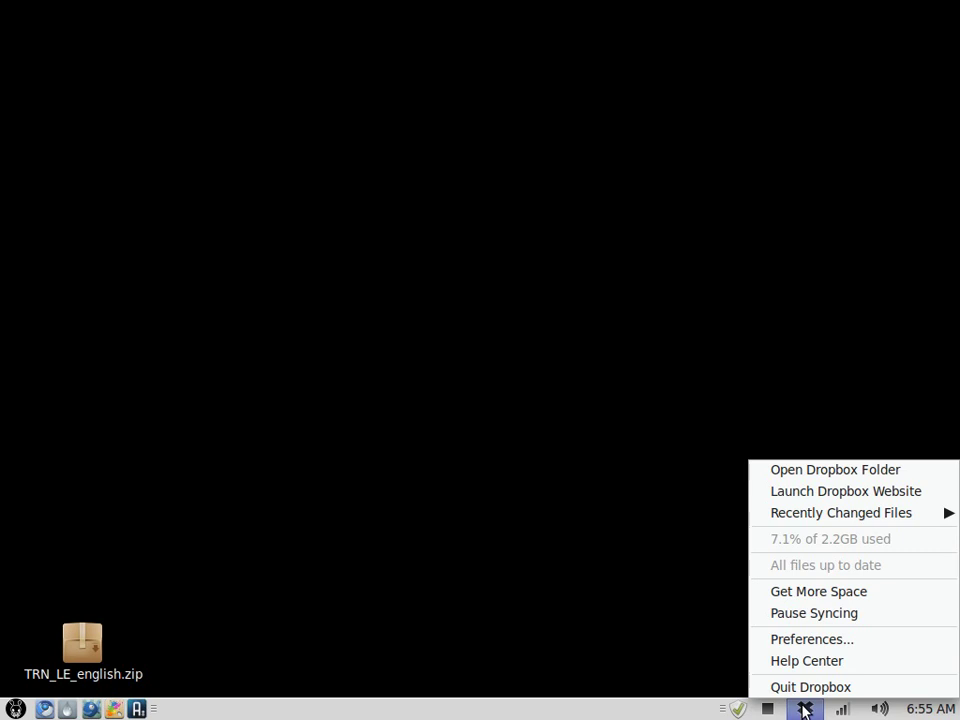
pyautogui.moveTo(875, 710)
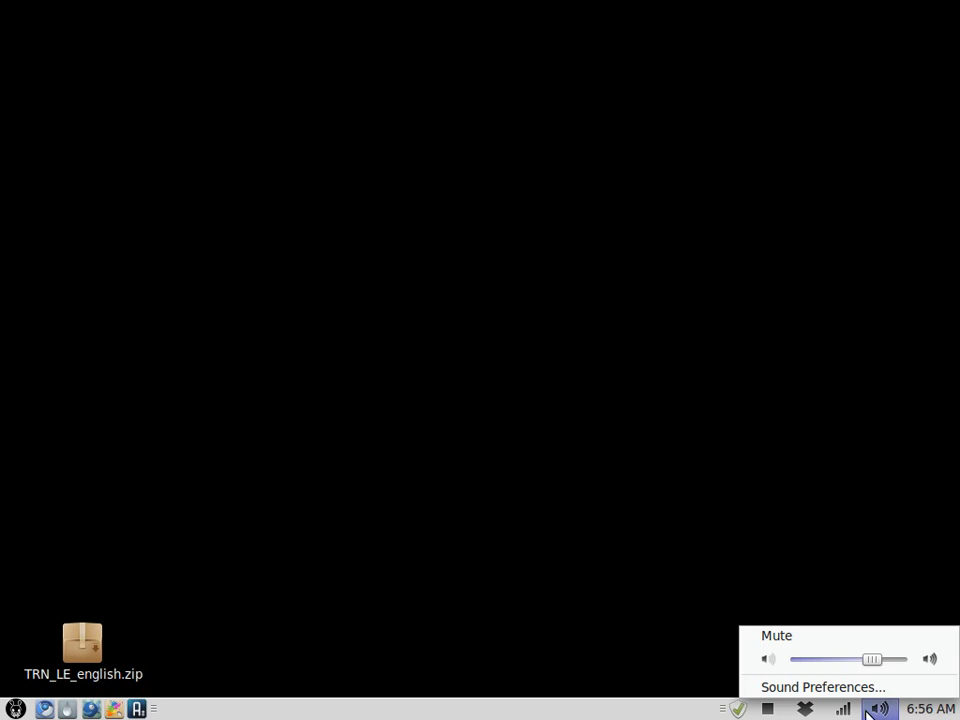
pyautogui.moveTo(843, 709)
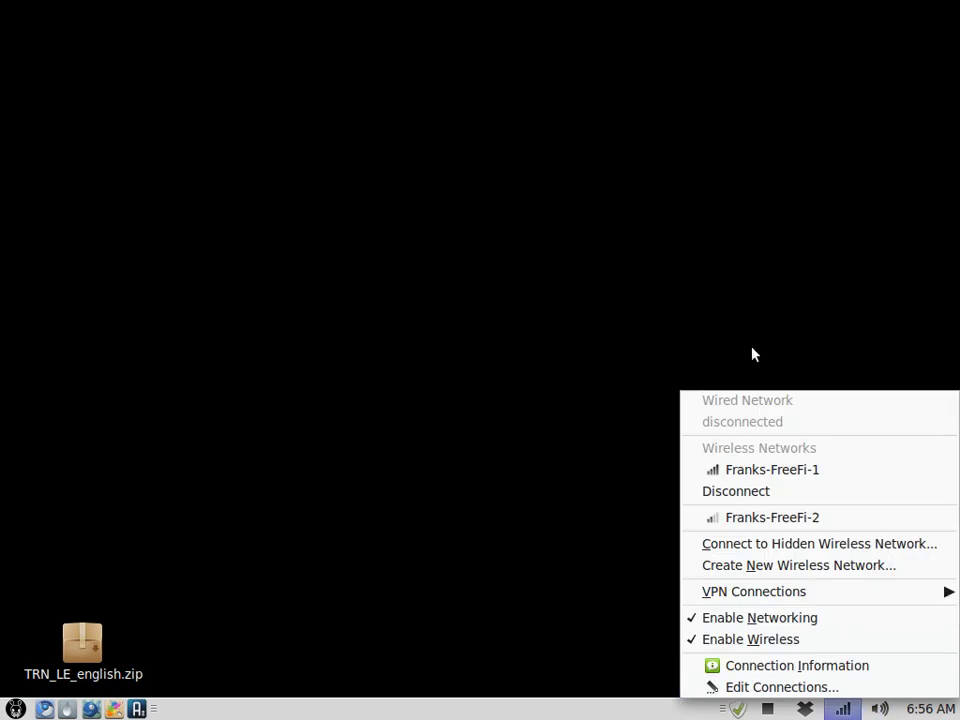
pyautogui.click(704, 310)
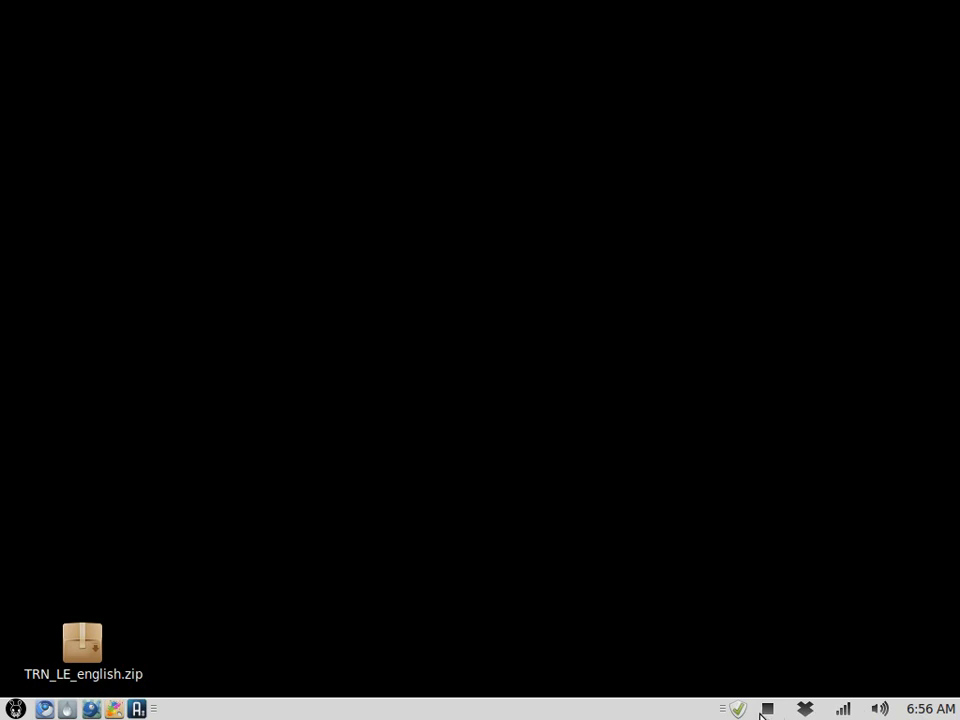
# Step: Open the .gtkrc-2.0 file from the hidden files in the home folder and place the editor window mid-screen
pyautogui.click(14, 710)
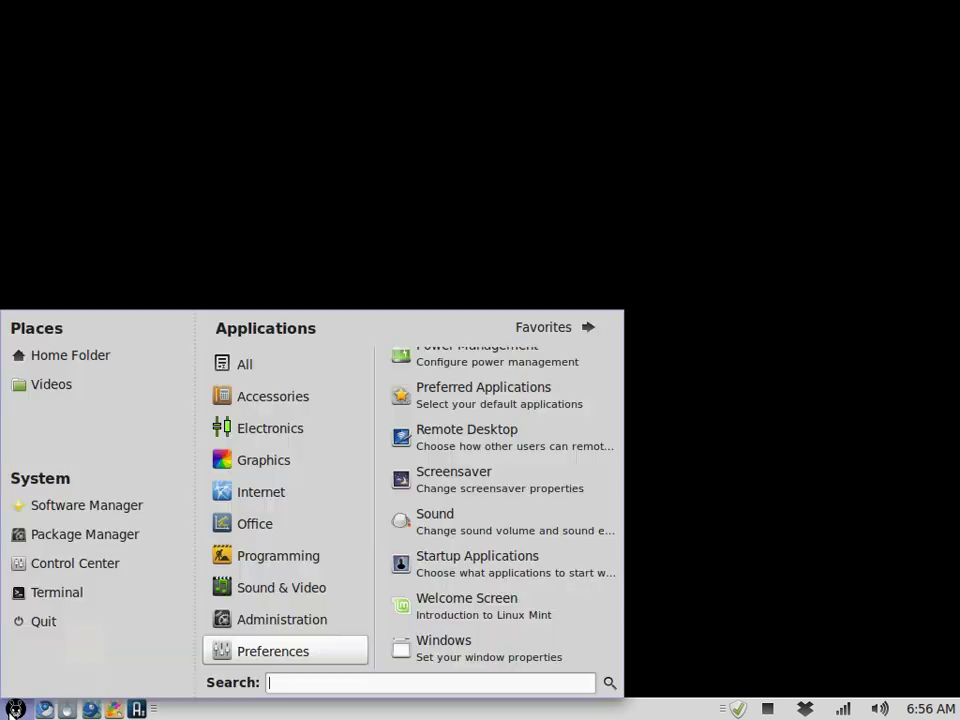
pyautogui.click(111, 357)
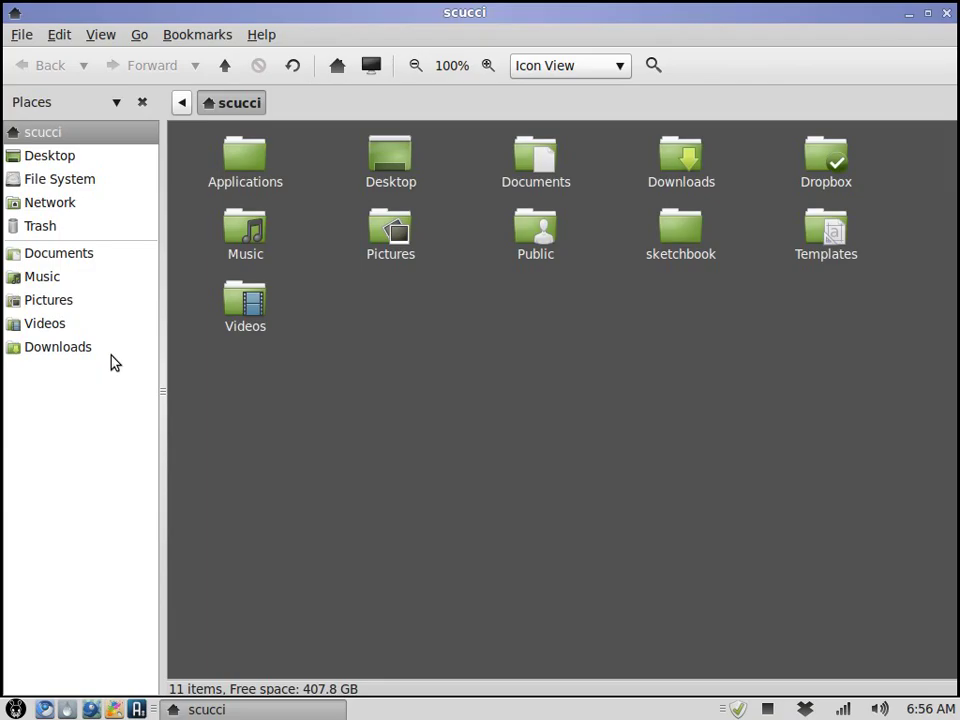
pyautogui.scroll(-5, 622, 460)
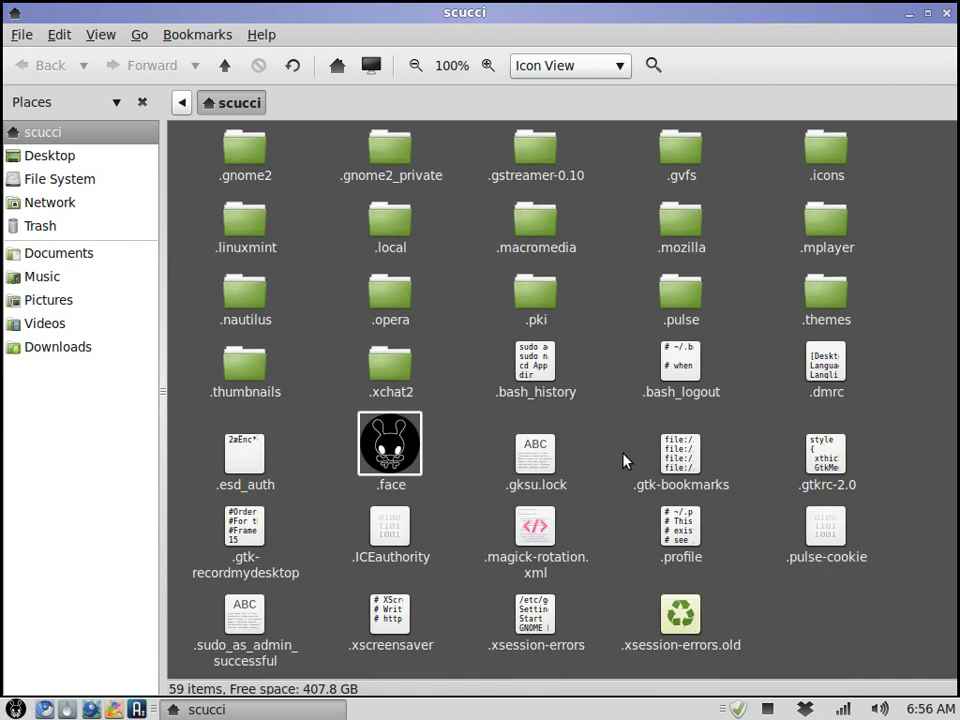
pyautogui.click(834, 474)
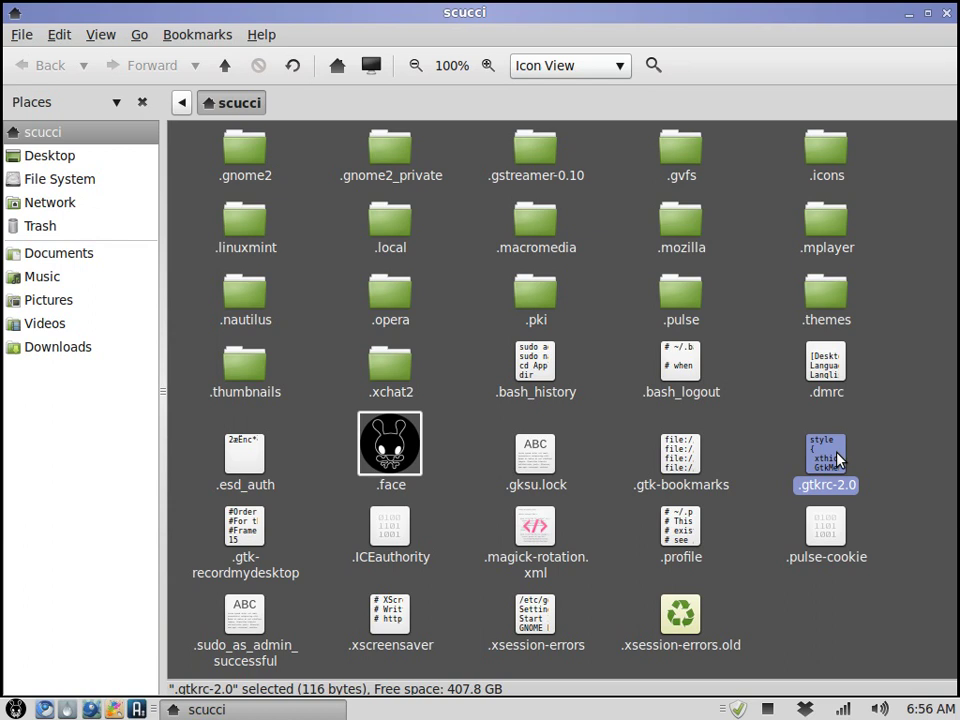
pyautogui.doubleClick(838, 458)
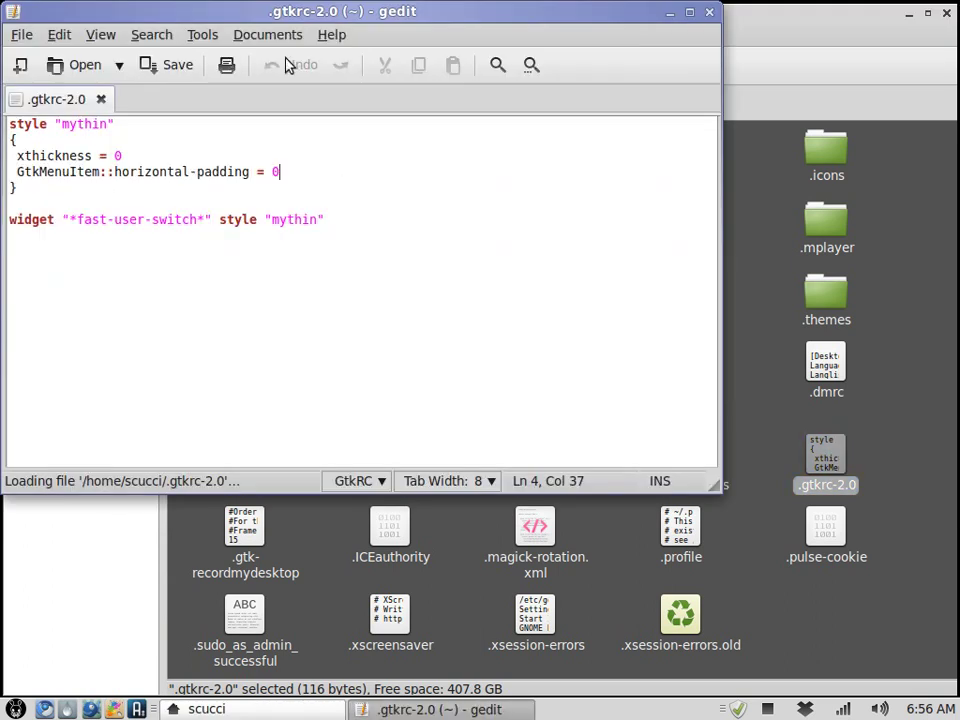
pyautogui.moveTo(281, 17); pyautogui.dragTo(439, 152)
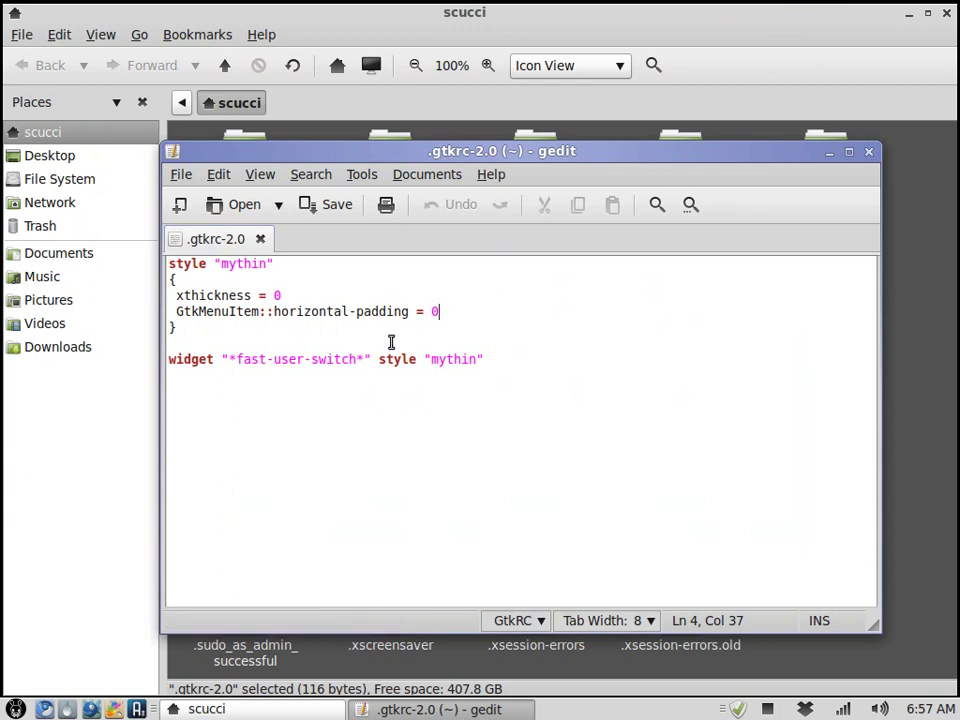
# Step: Set GtkMenuItem::horizontal-padding to 0 in the "mythin" style, then save and close the file
pyautogui.press('BackSpace')
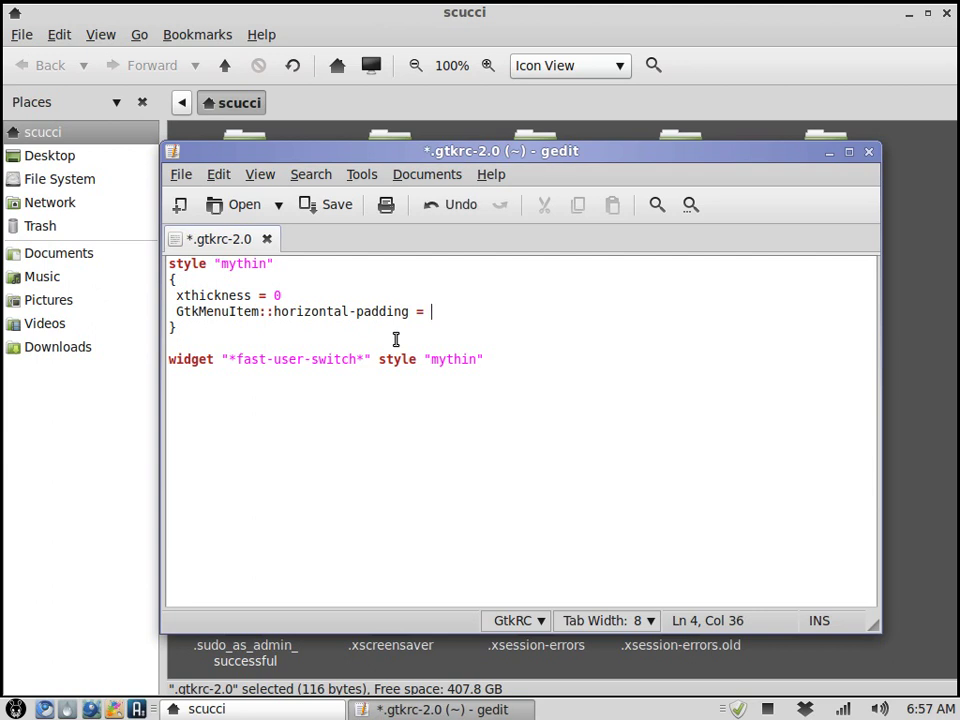
pyautogui.write('2')
pyautogui.press('BackSpace')
pyautogui.write('0')
pyautogui.click(325, 206)
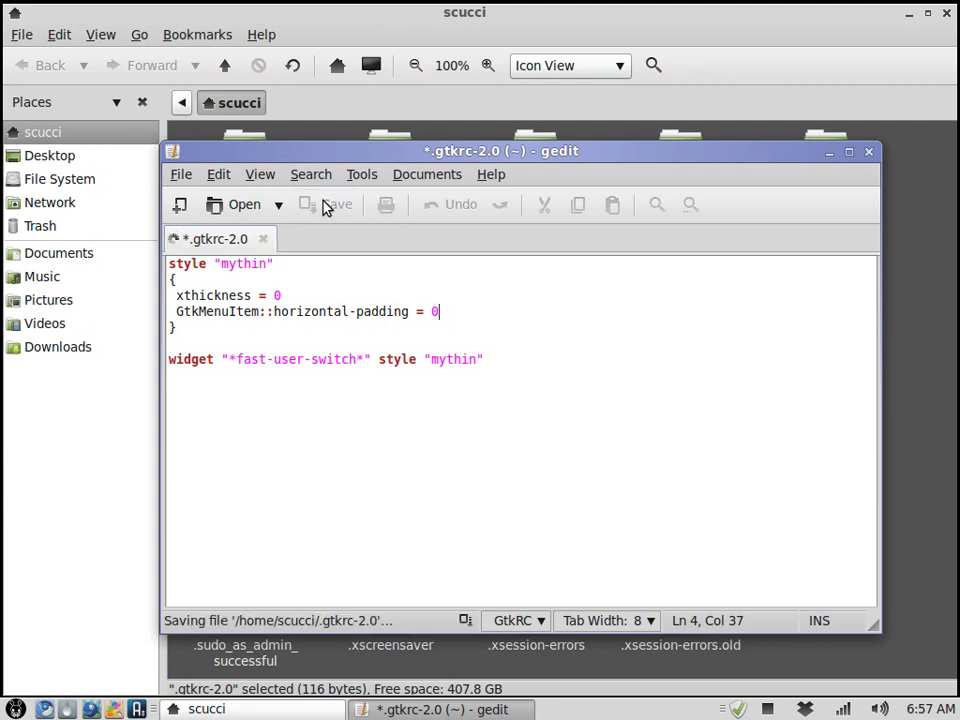
pyautogui.click(868, 152)
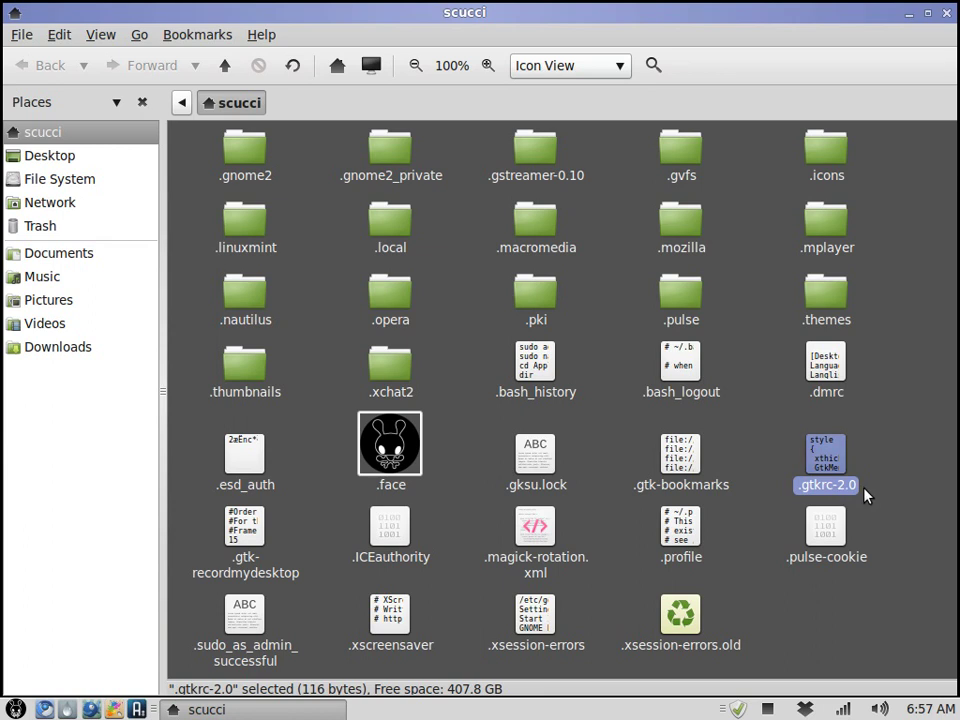
pyautogui.click(784, 478)
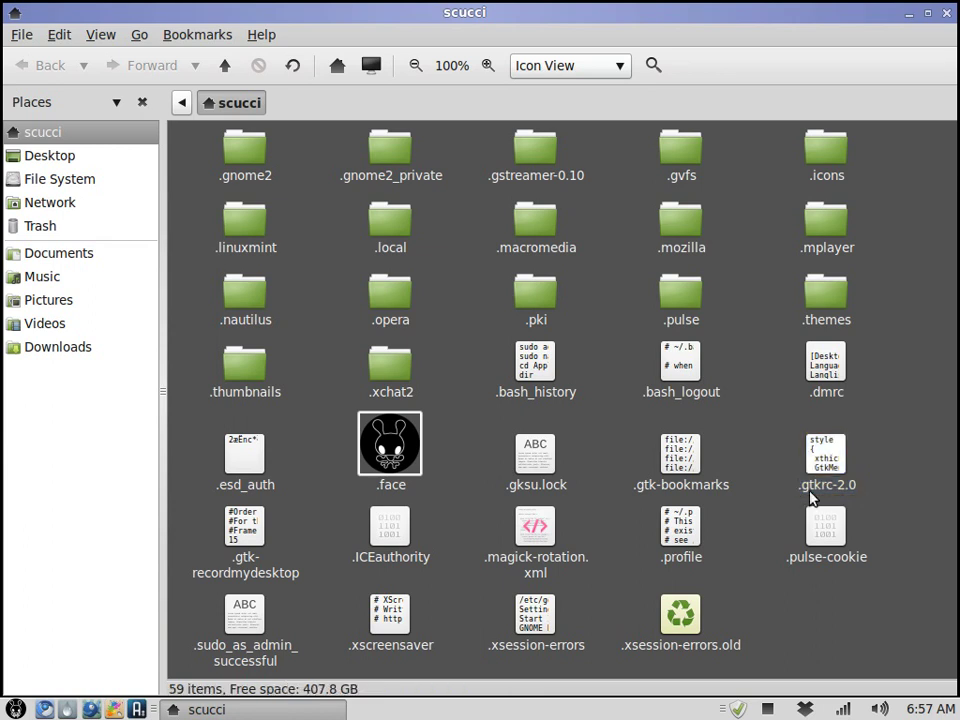
pyautogui.click(809, 494)
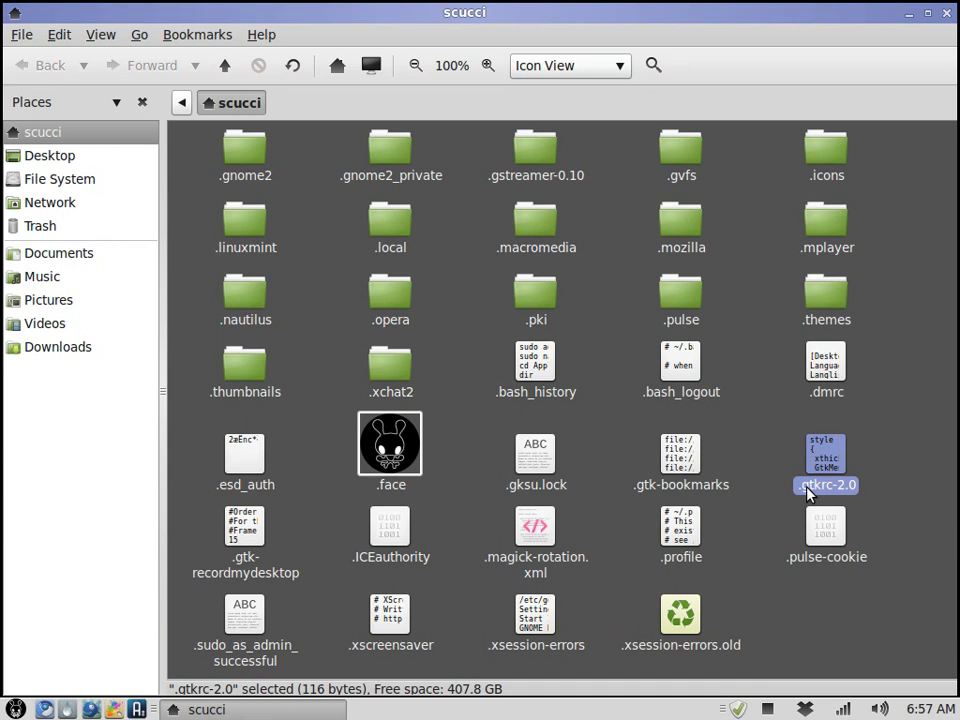
pyautogui.click(870, 410)
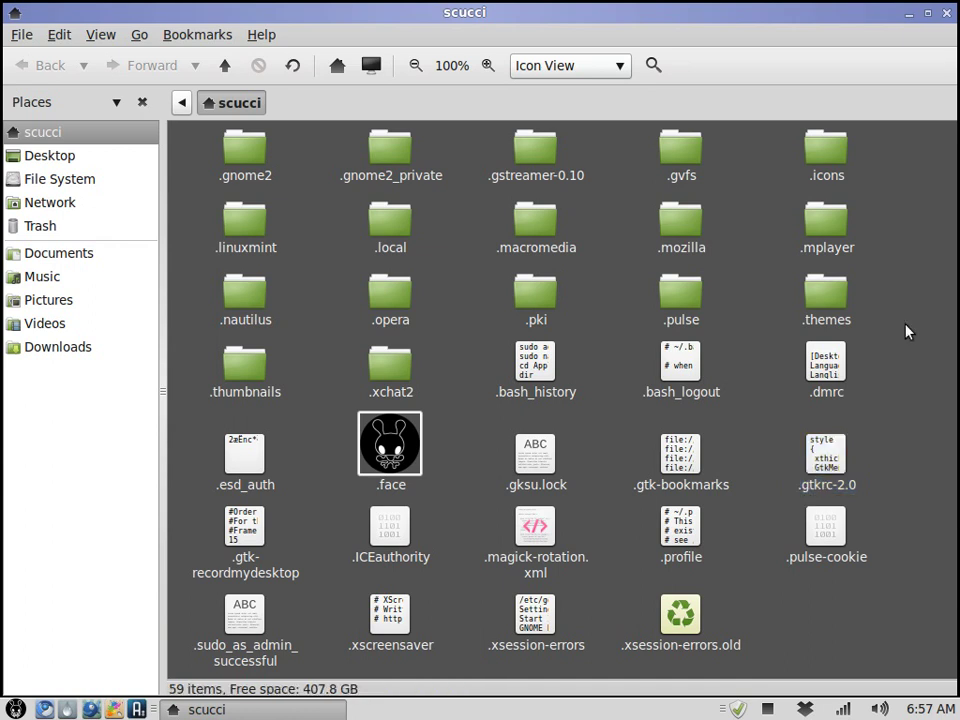
# Step: Close the home folder window and remove the indicator applet with the Dropbox, network and volume icons from the panel
pyautogui.click(947, 14)
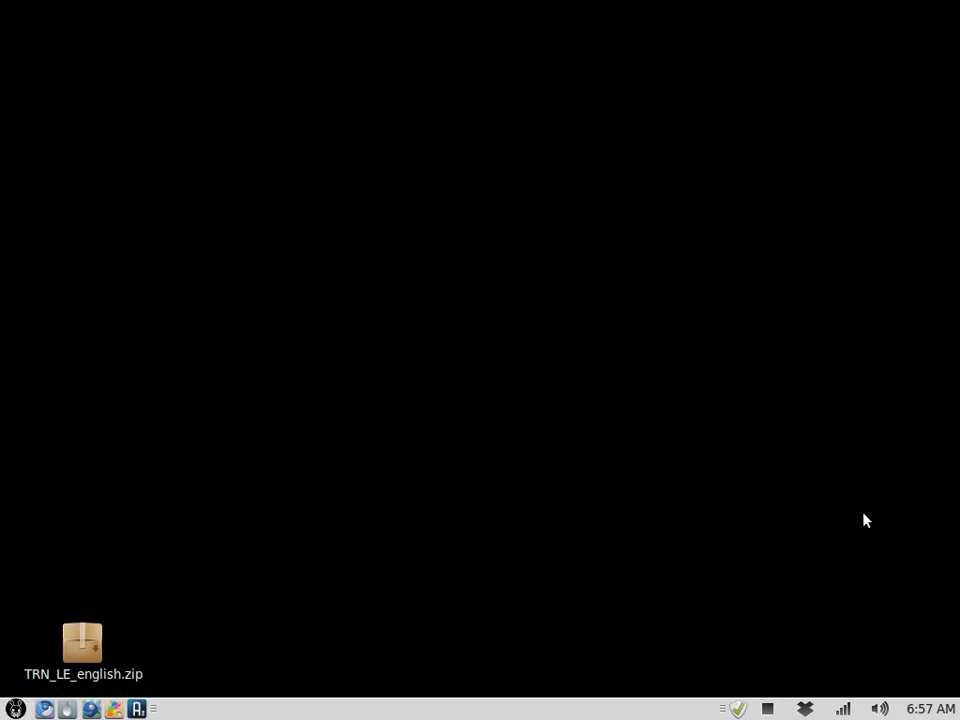
pyautogui.rightClick(816, 708)
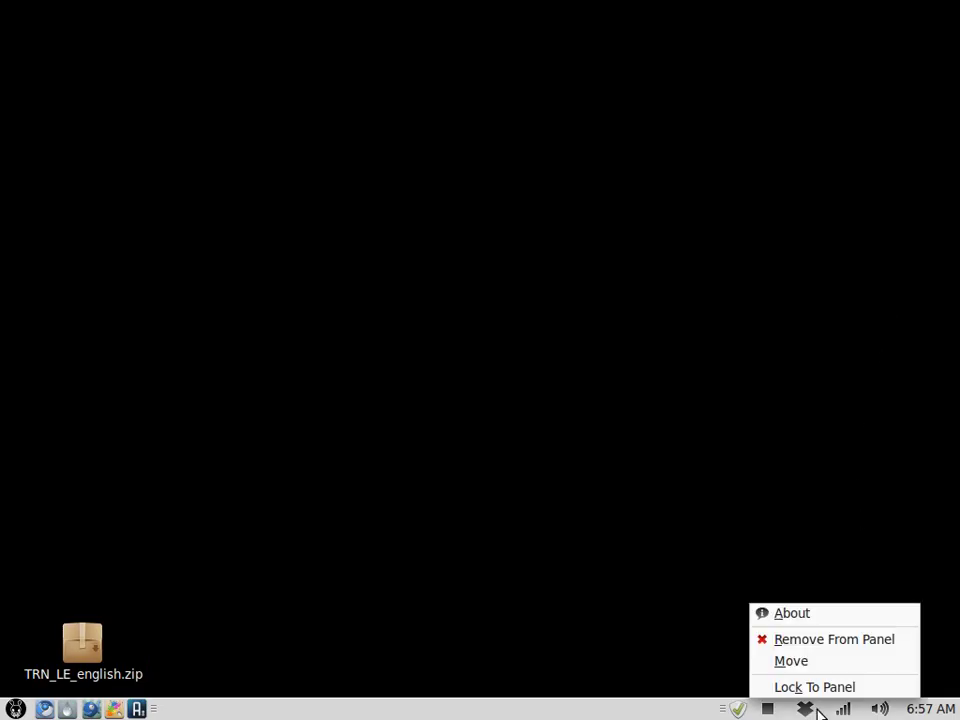
pyautogui.click(823, 643)
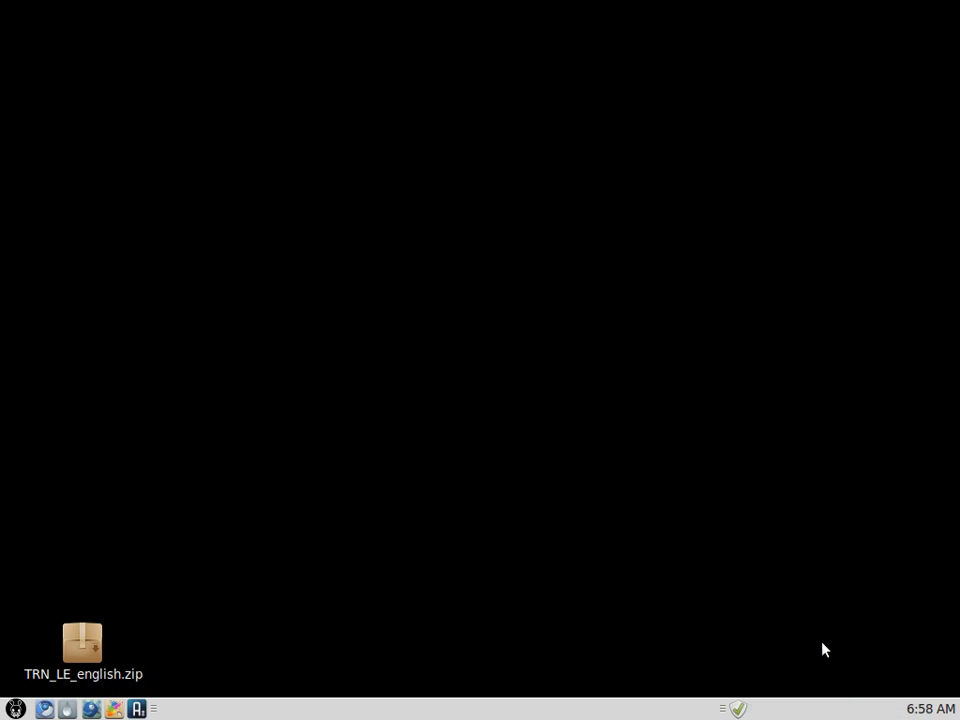
# Step: Add the Indicator Applet back to the empty area of the panel and close the list of panel items
pyautogui.rightClick(772, 708)
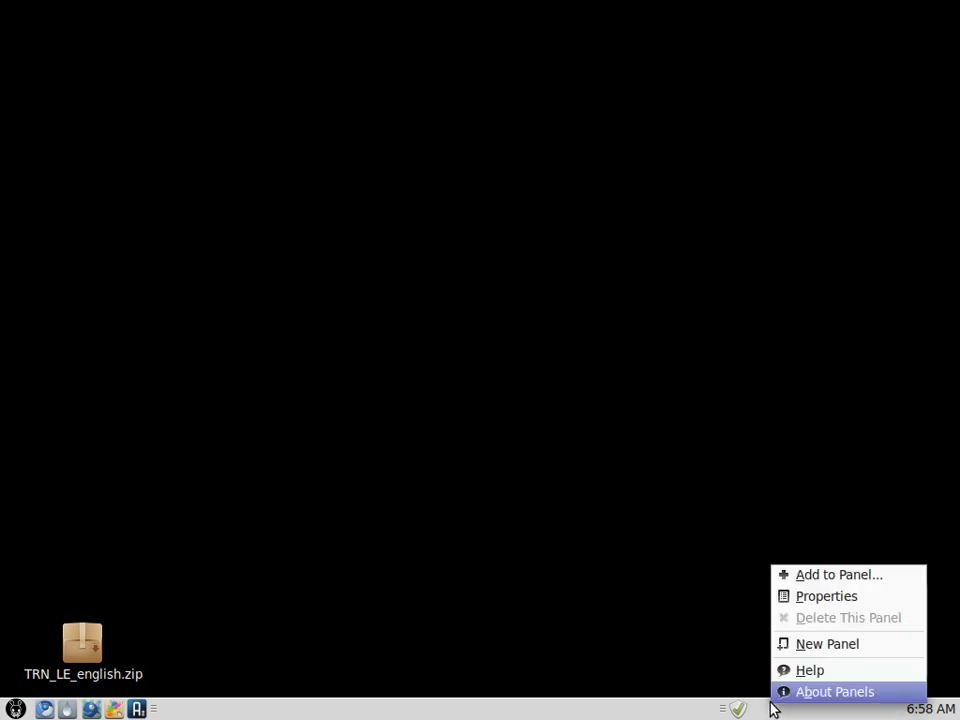
pyautogui.click(829, 583)
pyautogui.scroll(-10, 424, 296)
pyautogui.scroll(5, 424, 296)
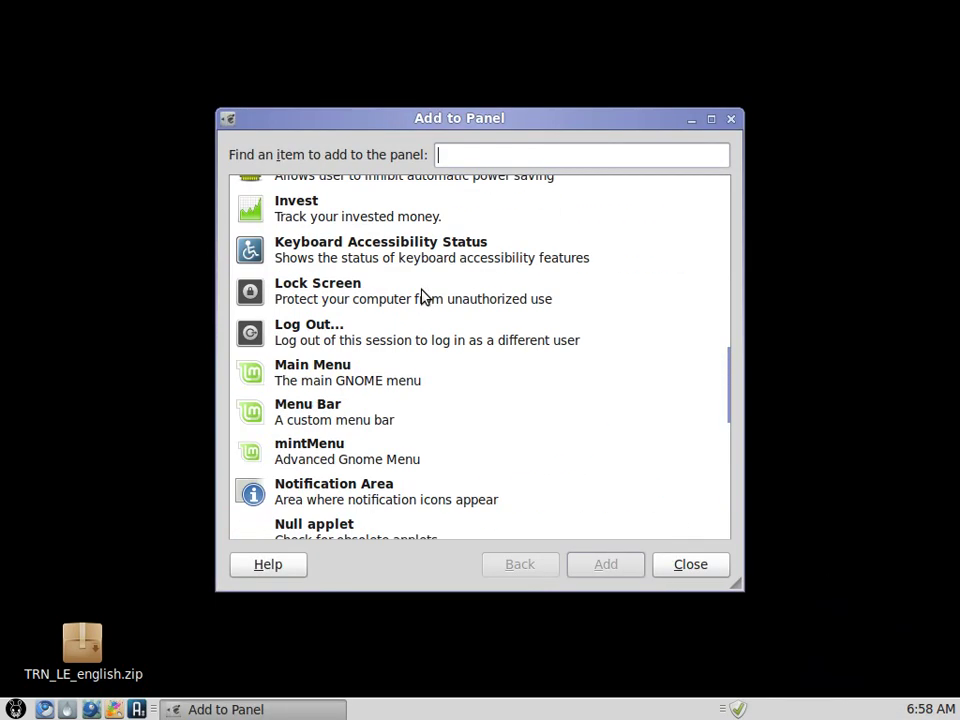
pyautogui.scroll(5, 422, 298)
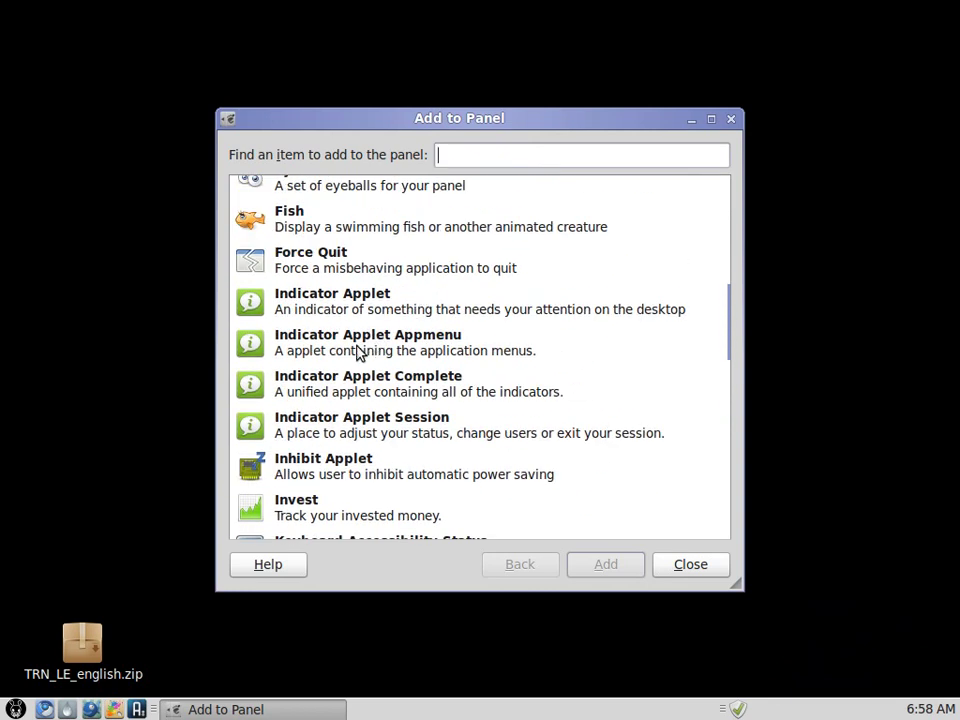
pyautogui.click(320, 348)
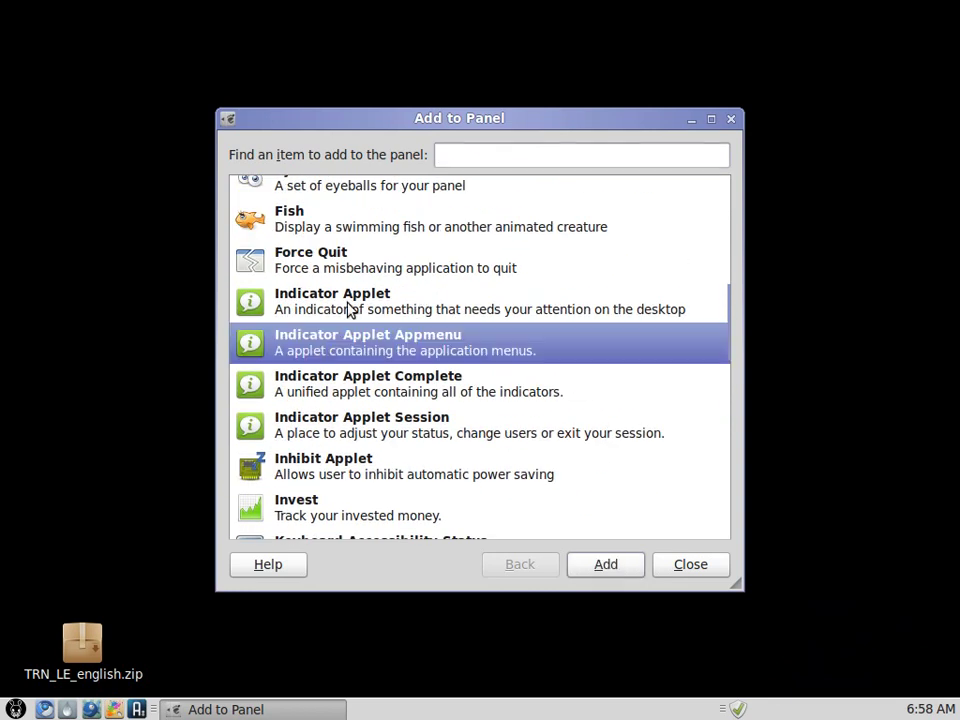
pyautogui.click(349, 309)
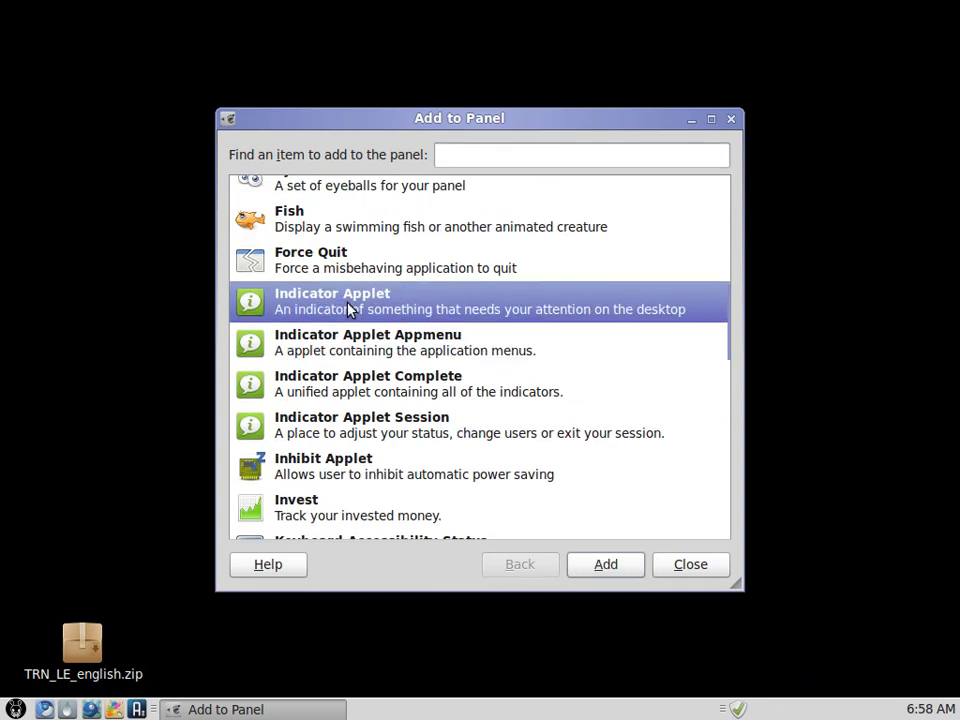
pyautogui.click(603, 568)
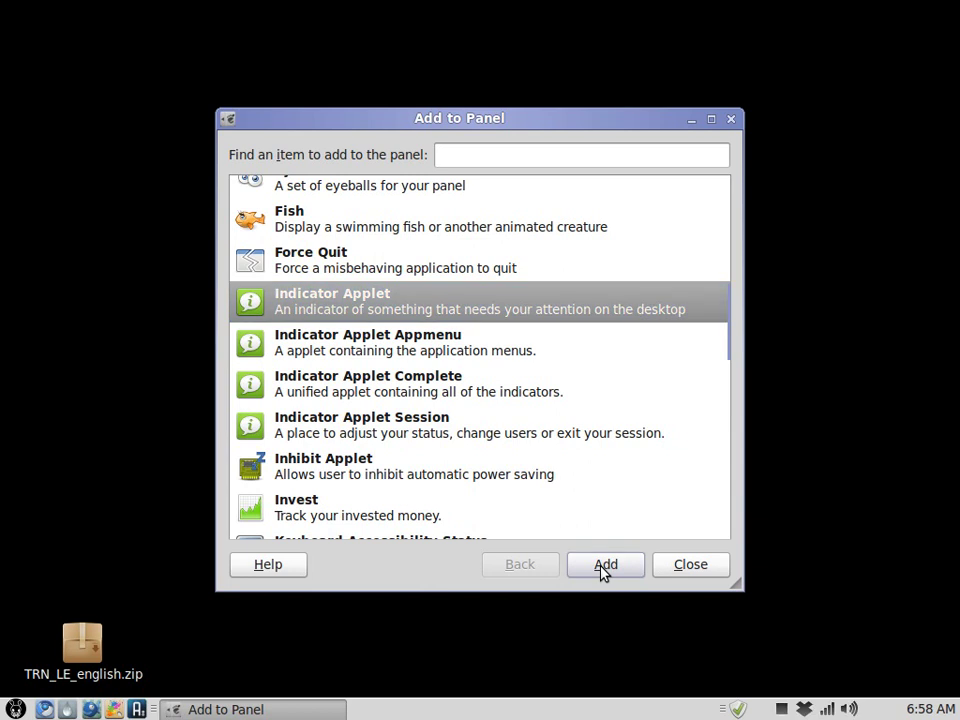
pyautogui.click(679, 567)
# Step: Move the indicator applet along the panel until it sits directly beside the clock
pyautogui.rightClick(782, 709)
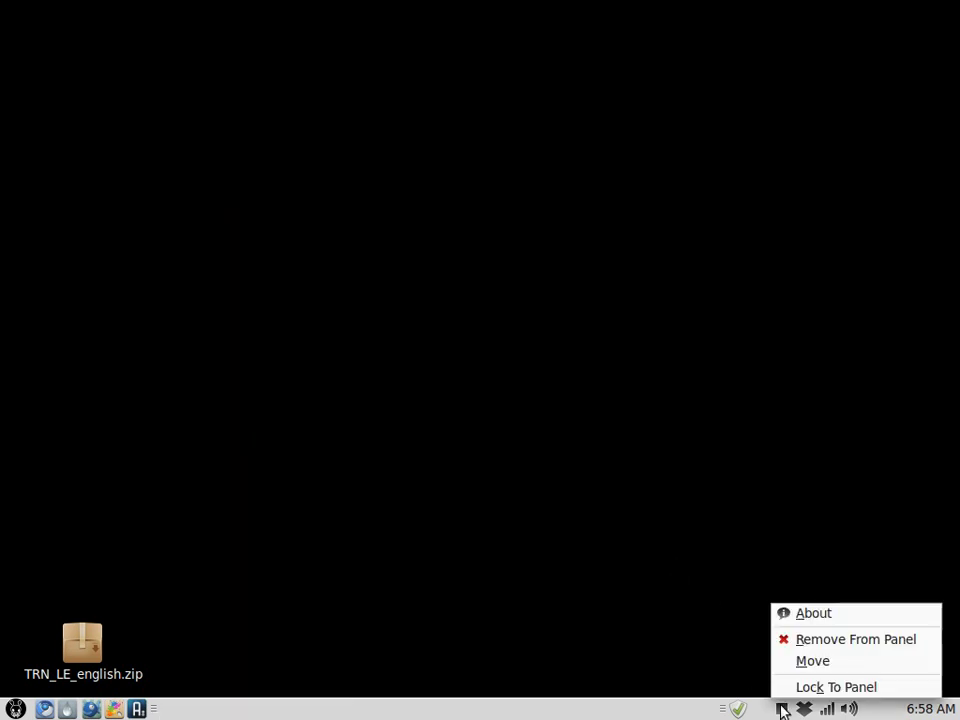
pyautogui.click(797, 660)
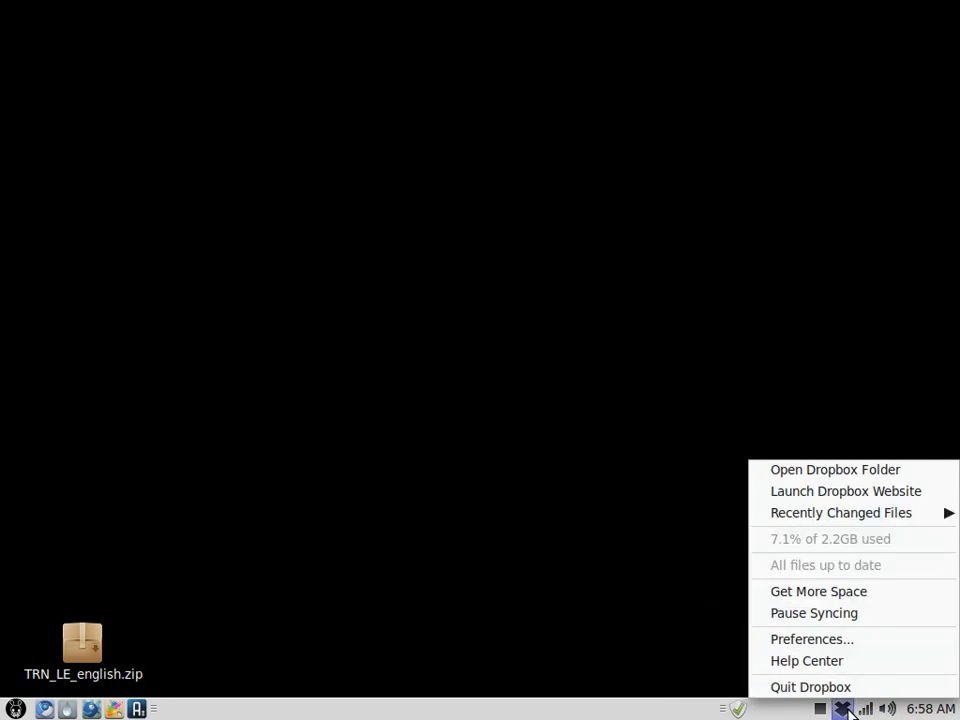
pyautogui.moveTo(818, 711)
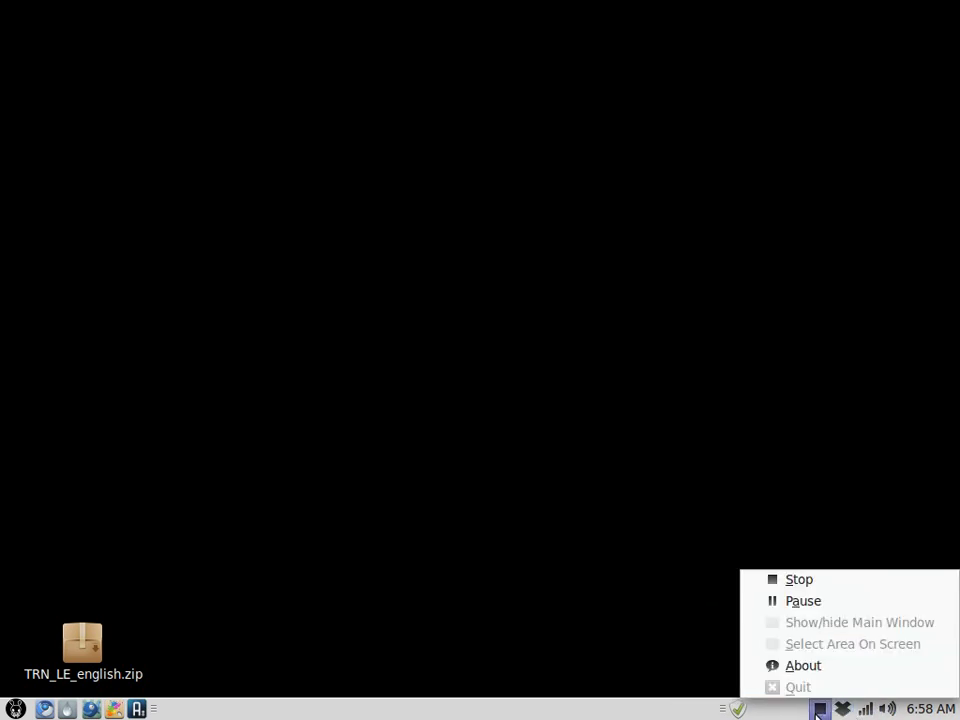
pyautogui.click(628, 619)
# Step: Move the notification area holding the shield icon along the panel until it sits directly beside the indicator applet
pyautogui.rightClick(721, 709)
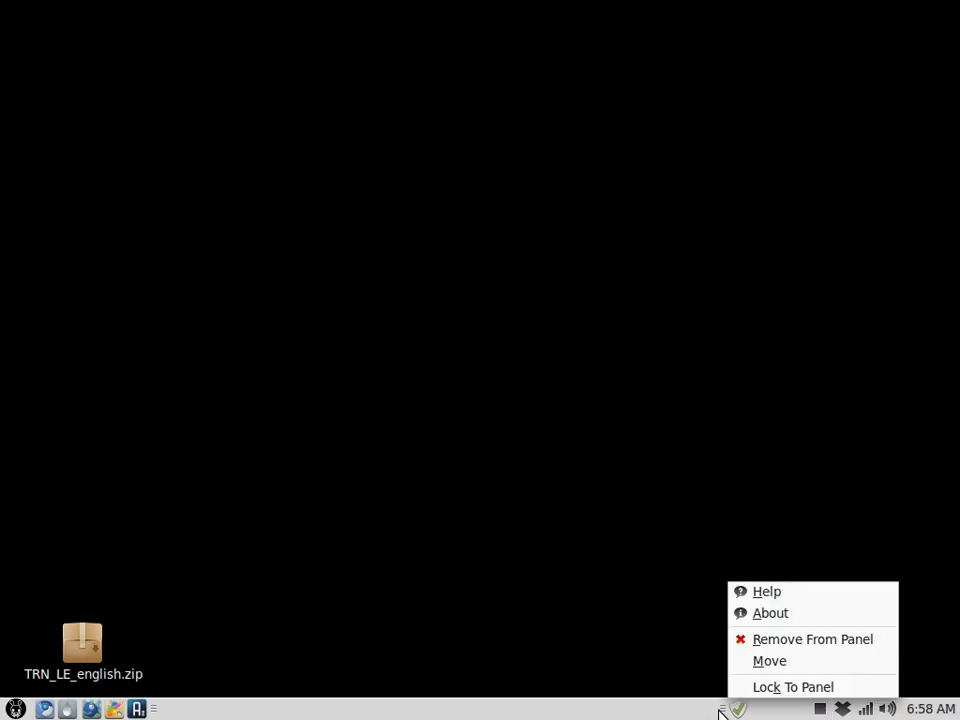
pyautogui.click(769, 662)
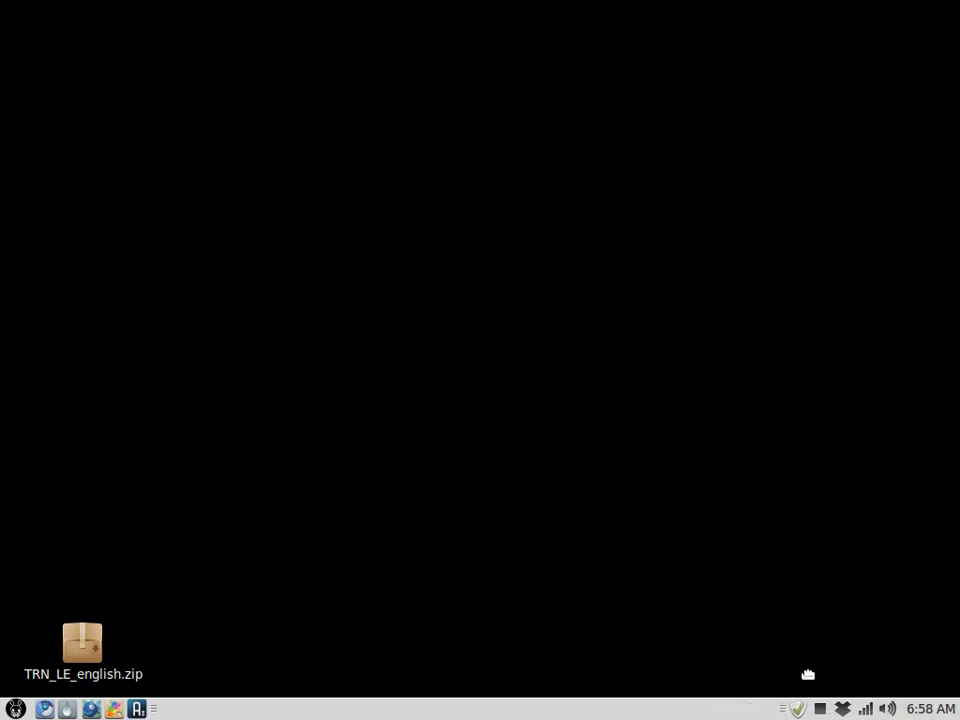
pyautogui.click(832, 680)
pyautogui.click(820, 708)
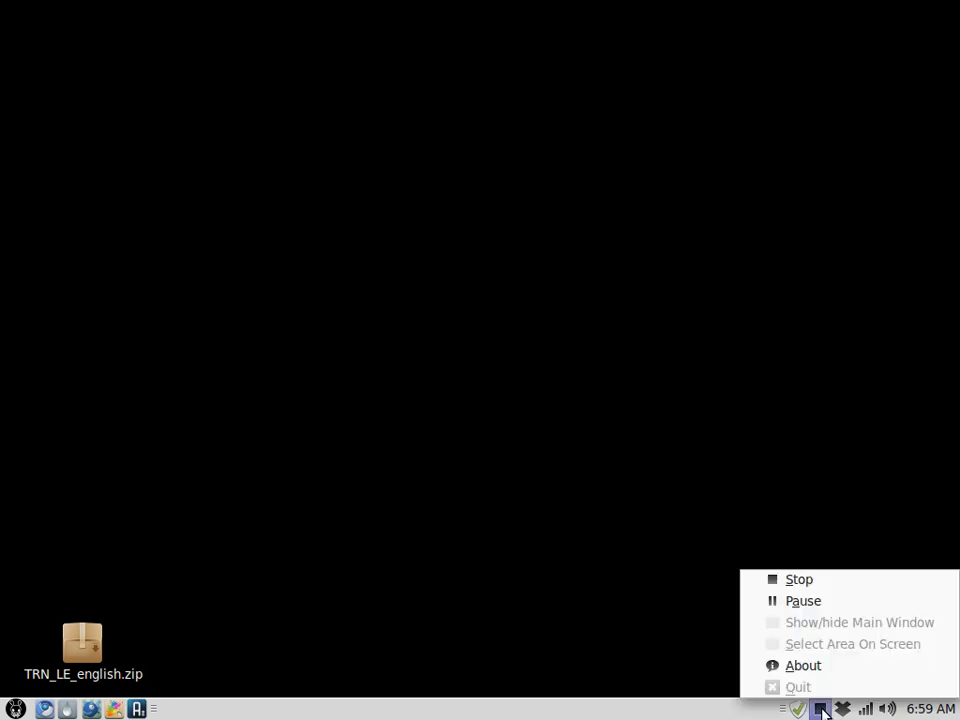